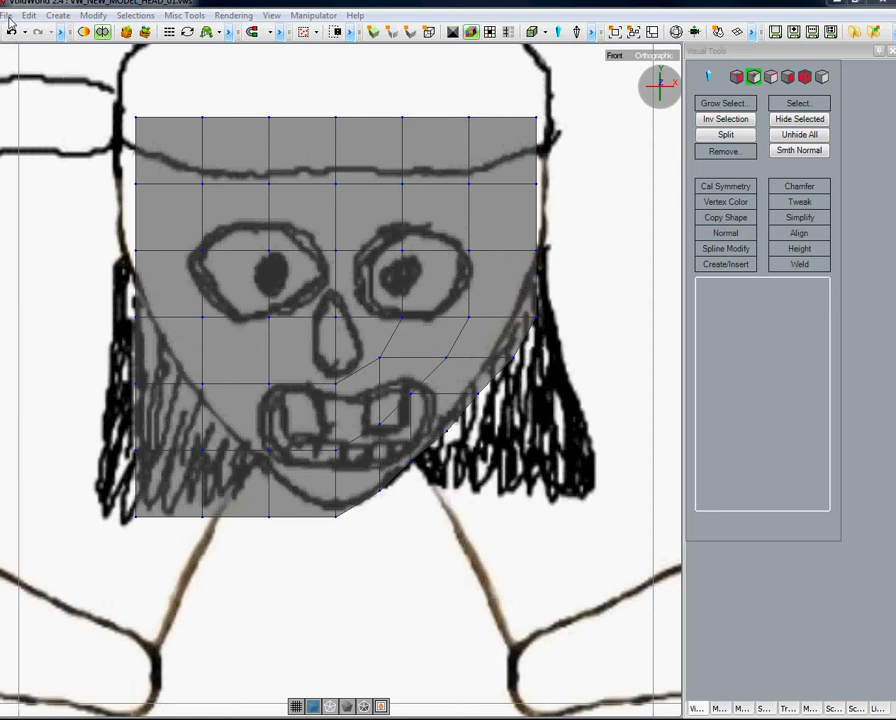
Save the scene over VW_NEW_MODEL_HEAD_01.vws and save an incremental version of it.
left_click(7, 16)
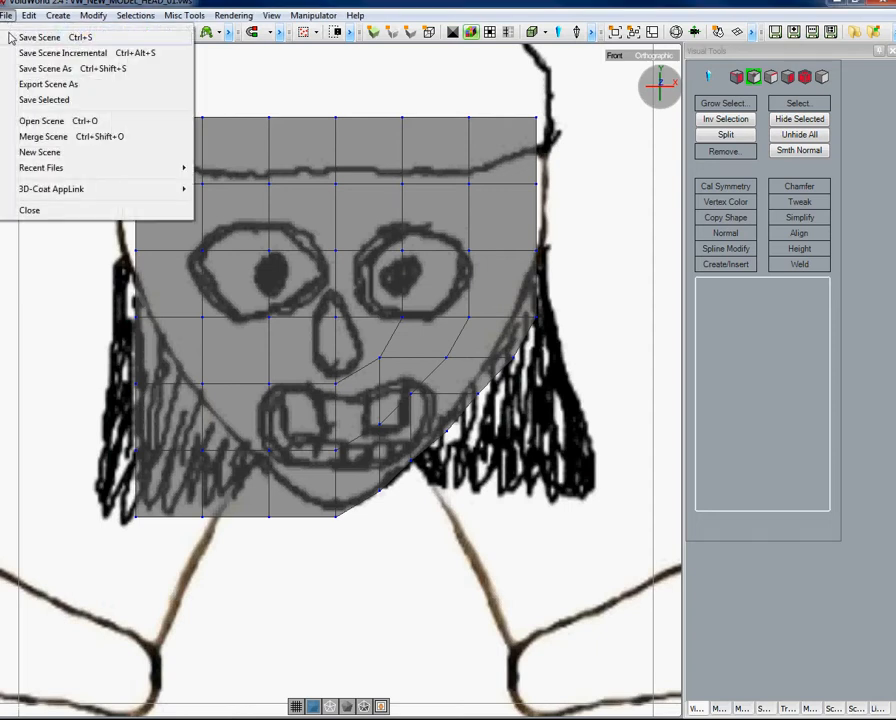
left_click(29, 70)
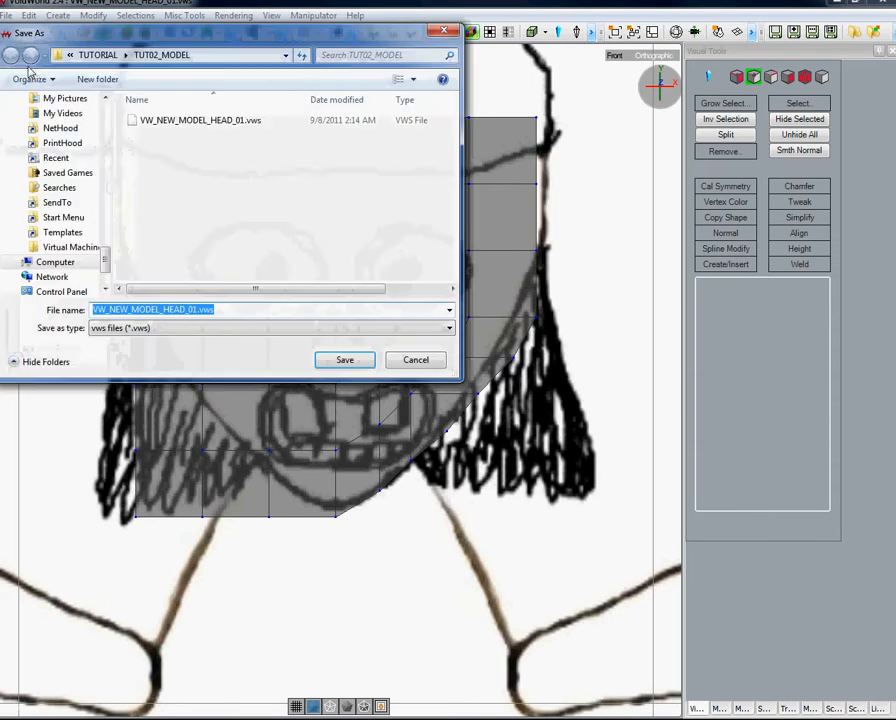
left_click(195, 122)
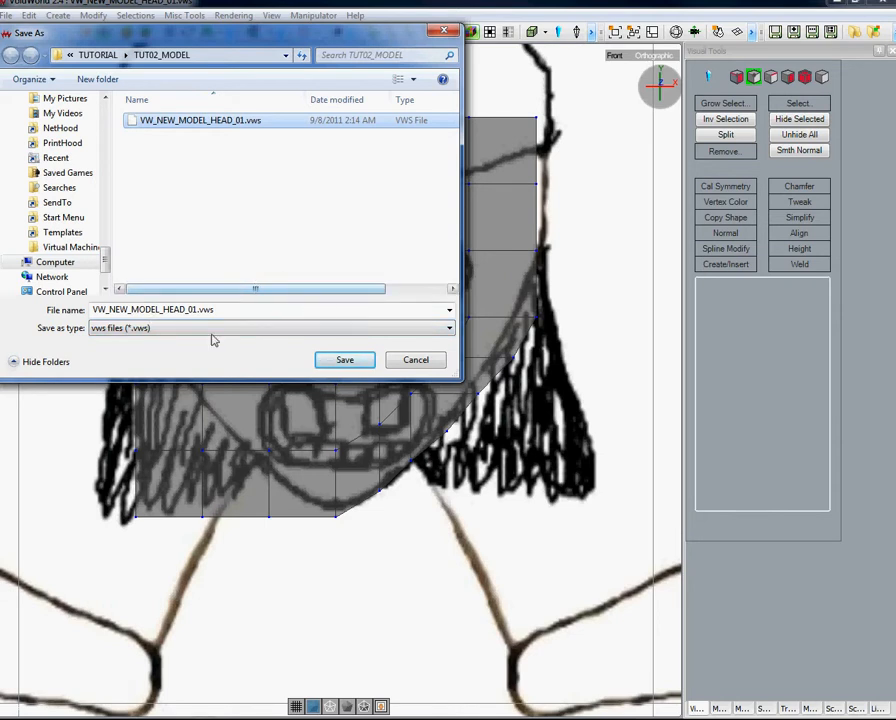
left_click(344, 360)
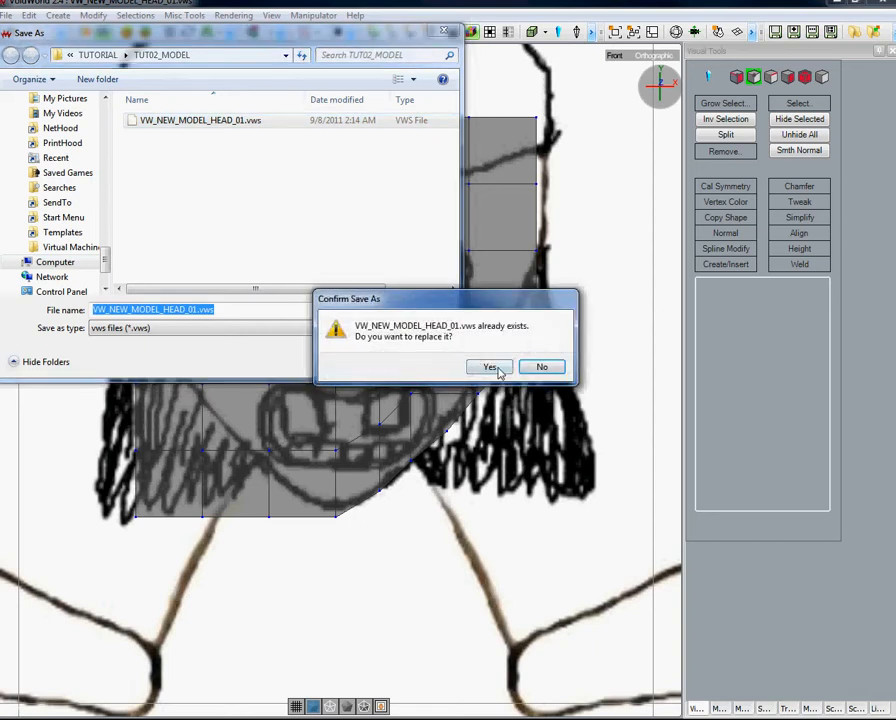
left_click(486, 366)
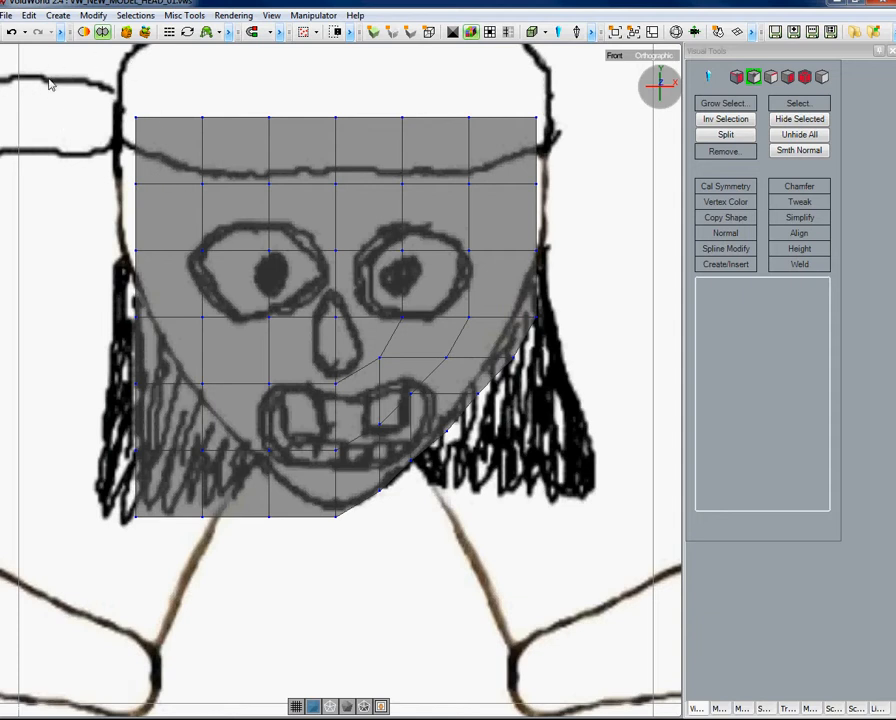
left_click(7, 17)
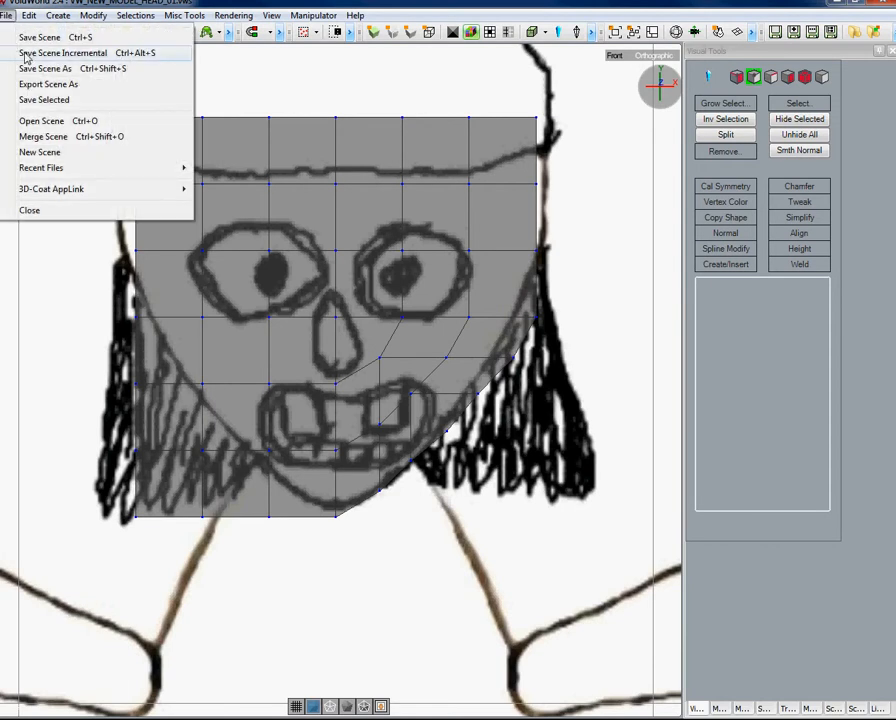
left_click(26, 55)
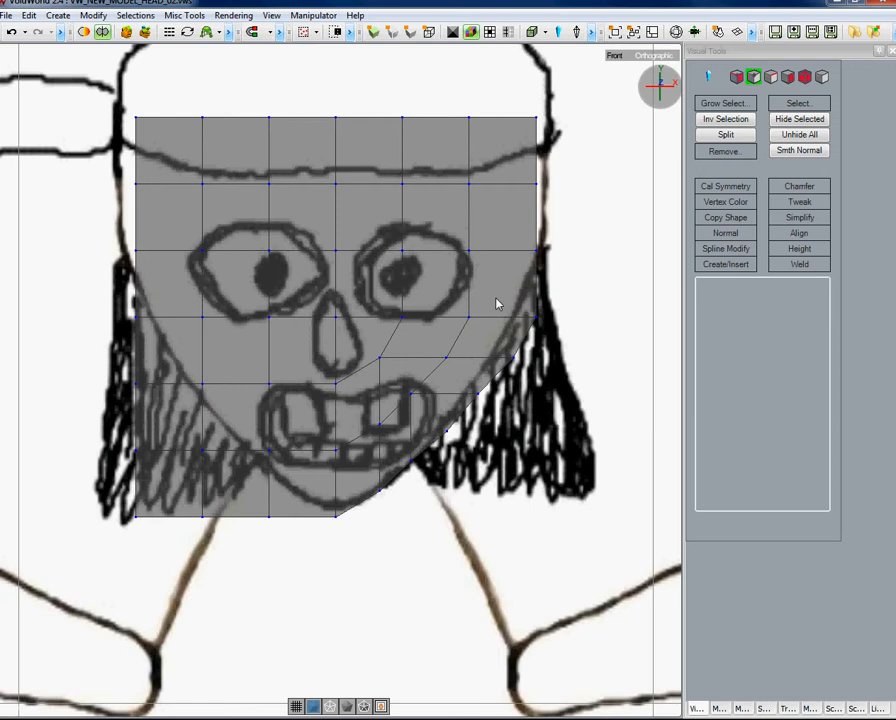
Move two vertices on the right side of the face inward to follow the cheek and jaw outline.
left_click_drag(495, 297, 548, 375)
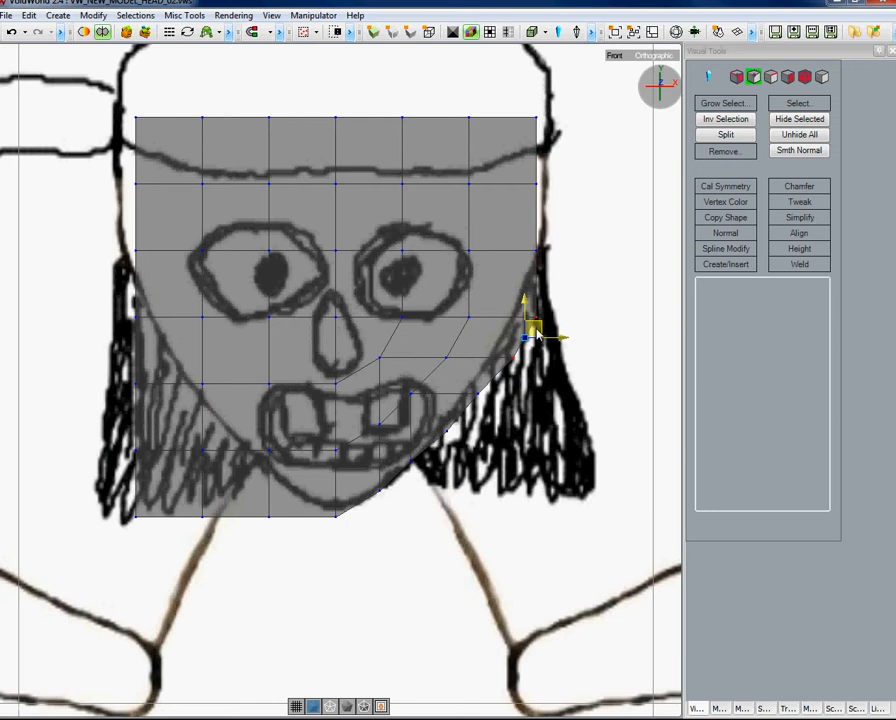
left_click_drag(537, 333, 516, 331)
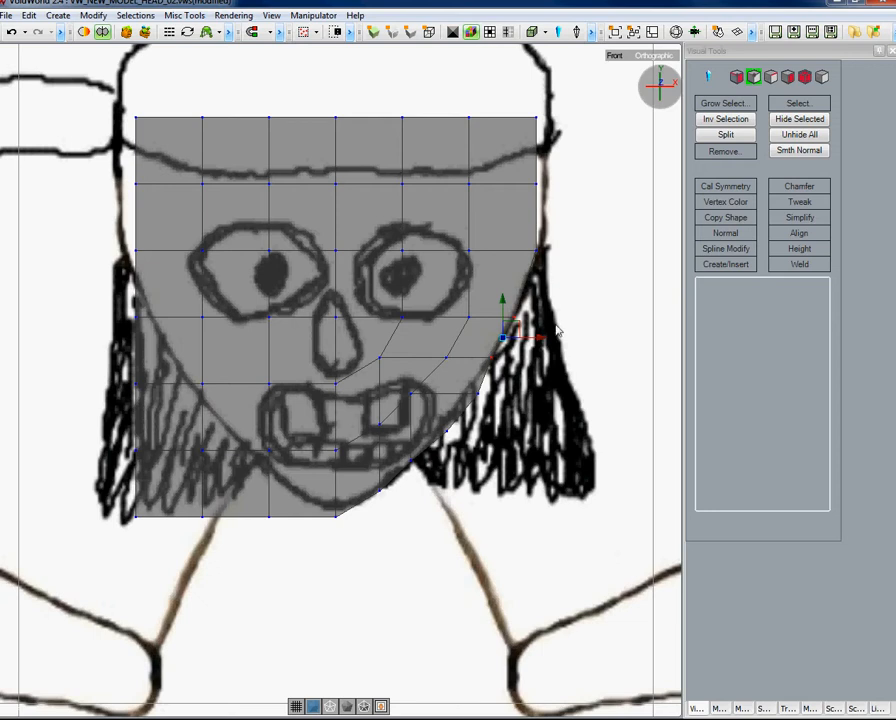
left_click(540, 482)
middle_click(492, 402)
middle_click(458, 377)
left_click(478, 390)
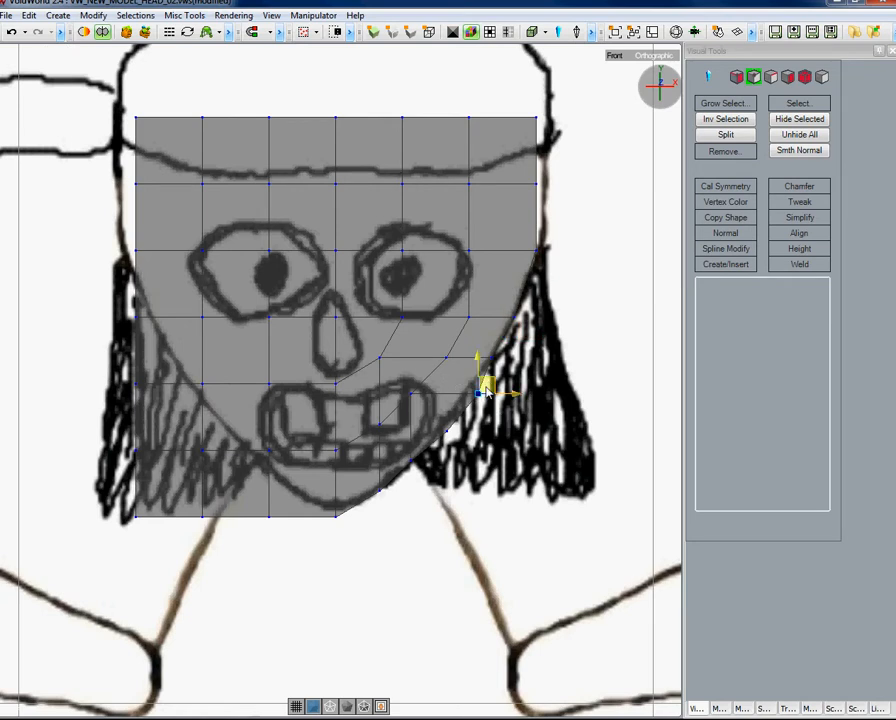
left_click_drag(488, 392, 475, 392)
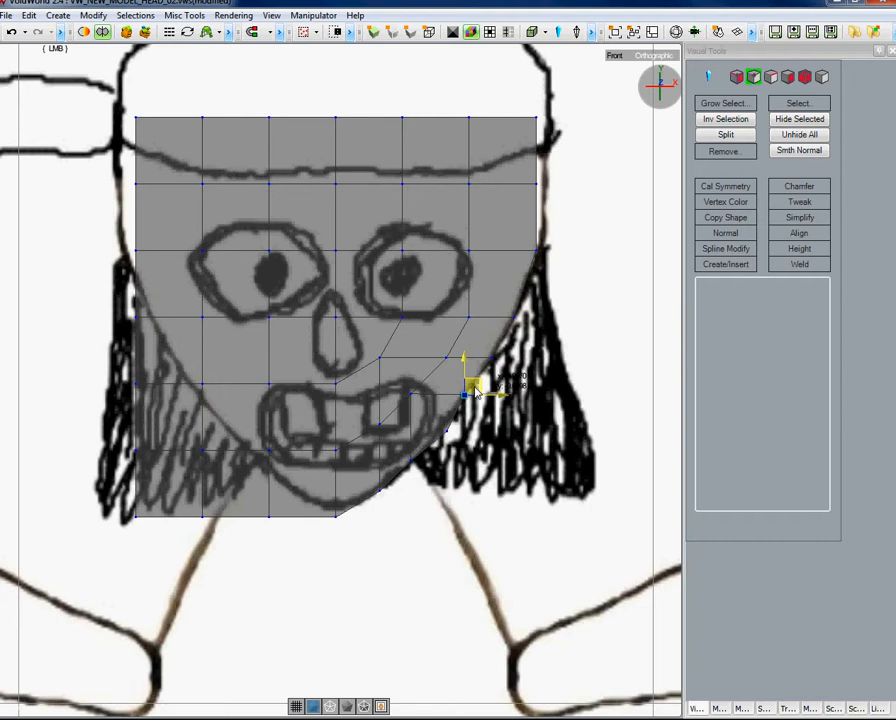
left_click(509, 422)
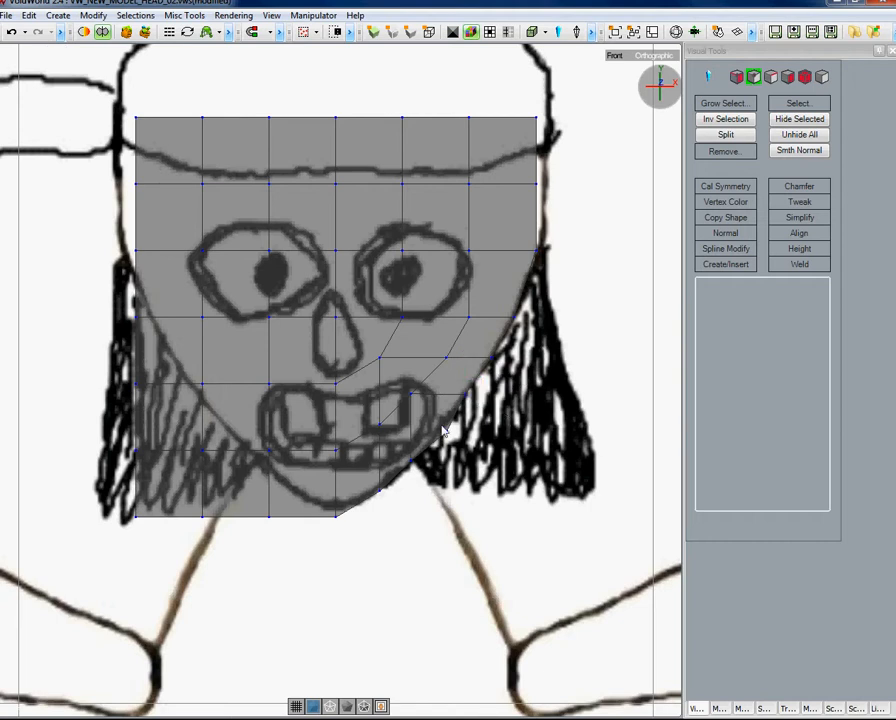
Nudge two lower jaw vertices onto the chin outline of the drawing.
middle_click_drag(431, 416, 452, 426)
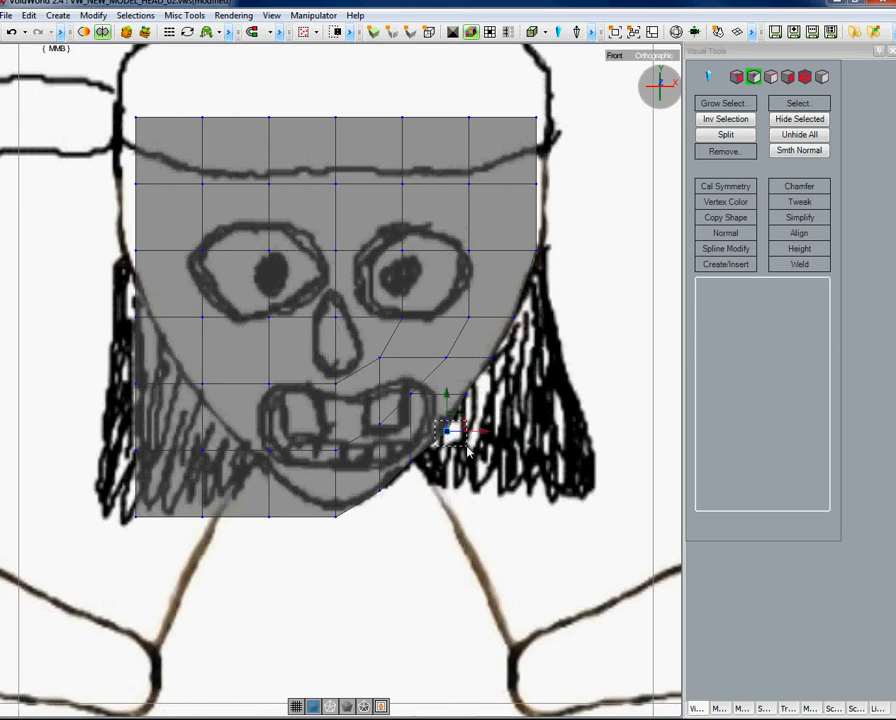
left_click_drag(455, 427, 452, 422)
left_click(486, 476)
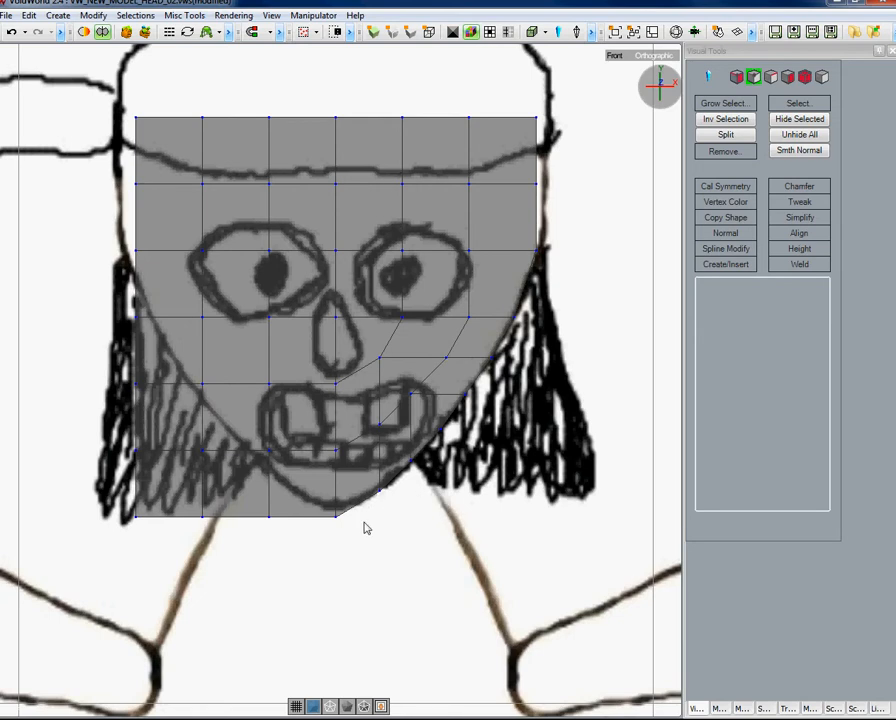
left_click(381, 491)
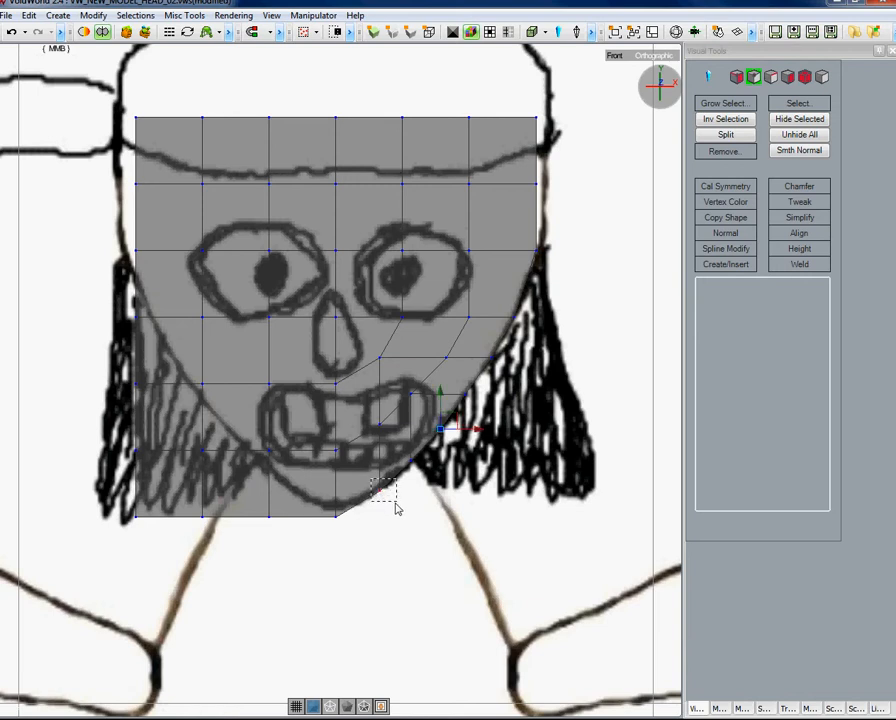
left_click_drag(389, 482, 386, 481)
left_click(500, 514)
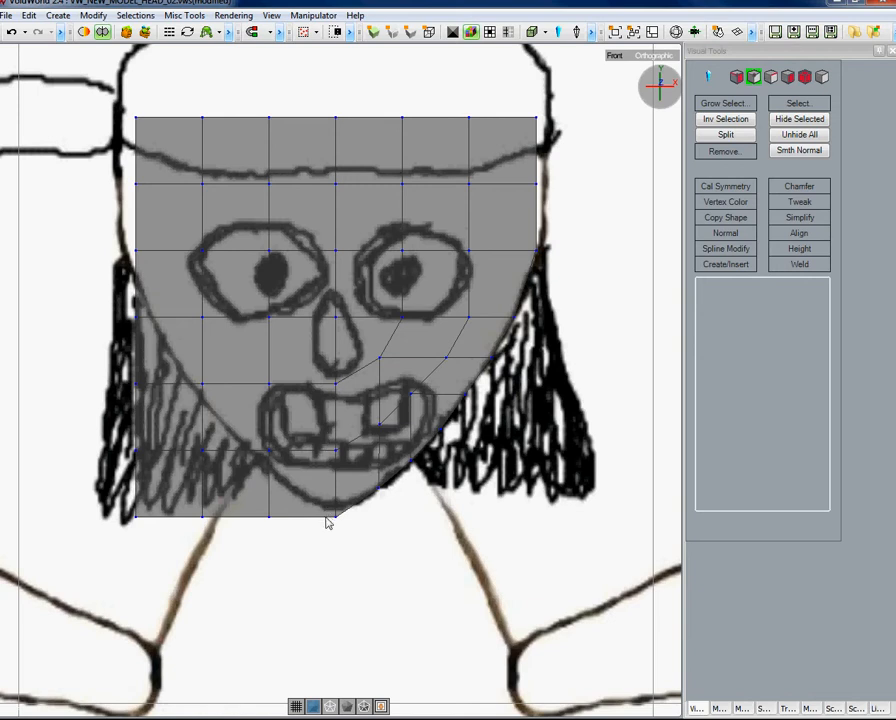
Raise the bottom-centre vertex of the mesh up to the chin line.
left_click_drag(326, 512, 350, 532)
left_click_drag(336, 485, 337, 476)
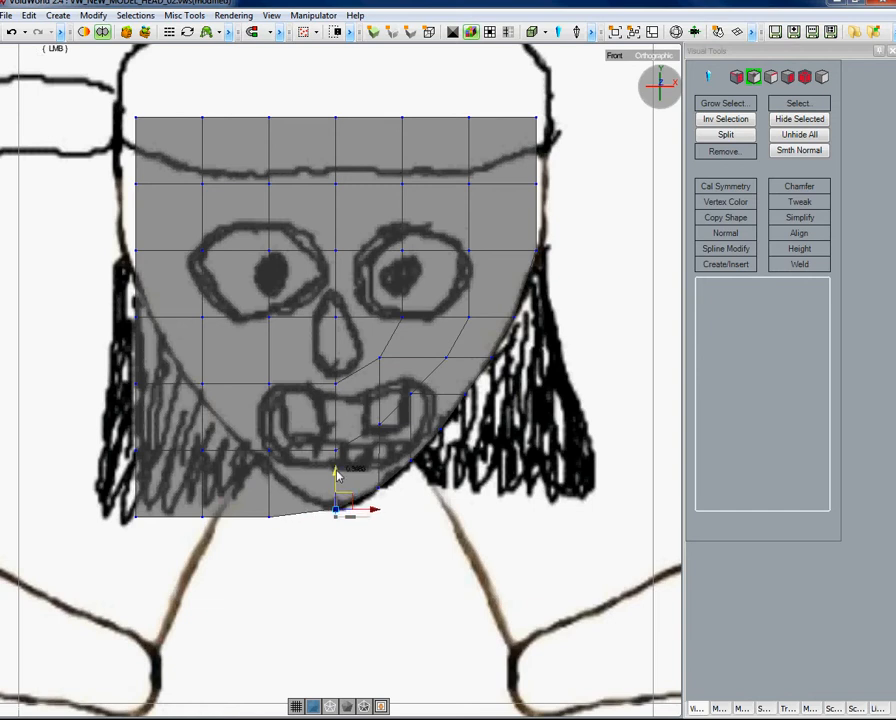
left_click(423, 511)
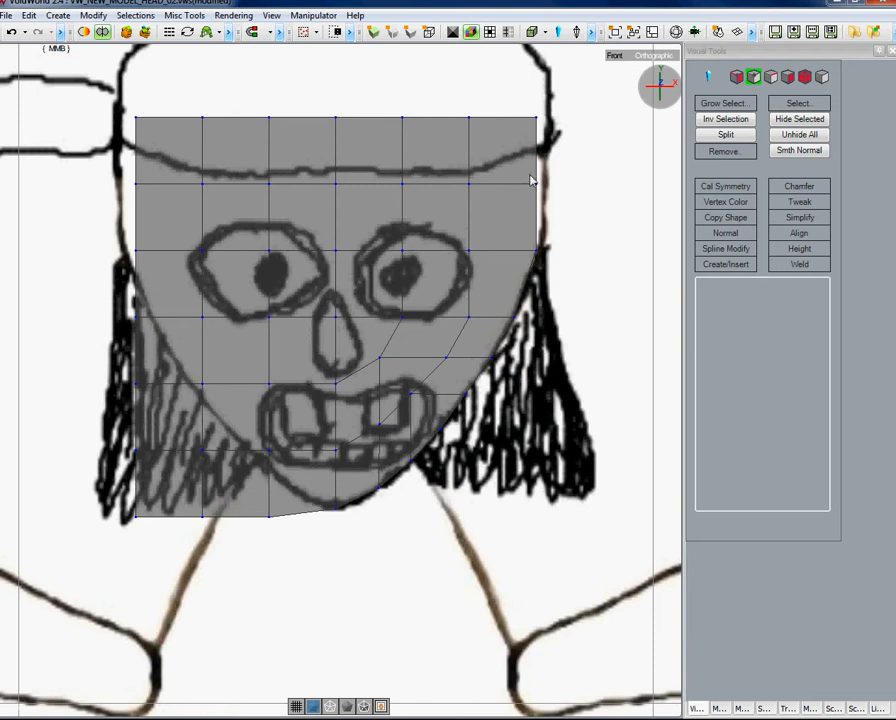
Move the upper right-side vertex slightly outward to meet the head outline in the front view.
left_click_drag(530, 170, 552, 211)
left_click(646, 57)
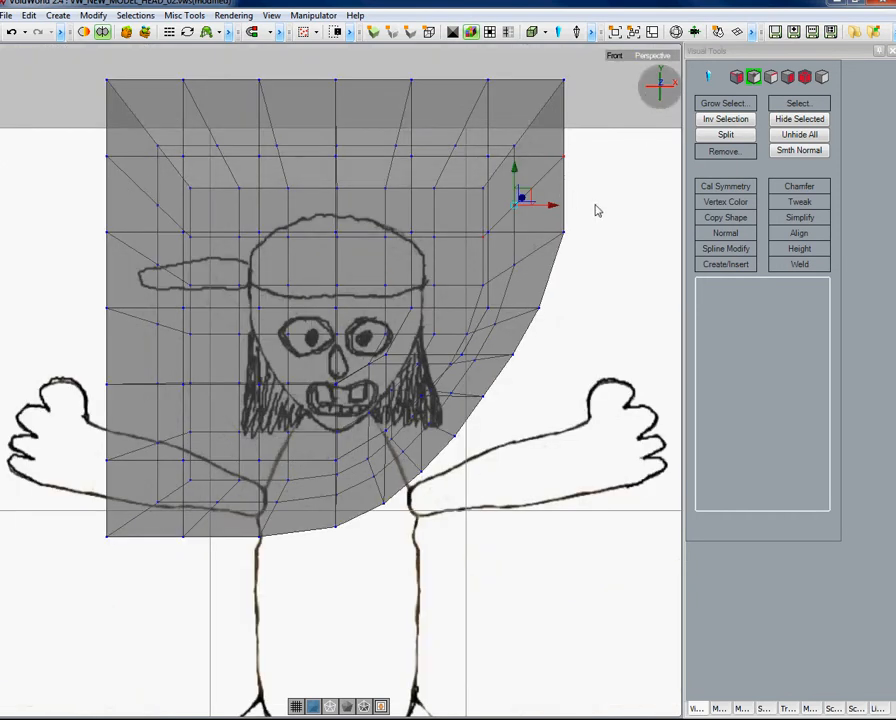
left_click_drag(595, 210, 515, 250, "alt")
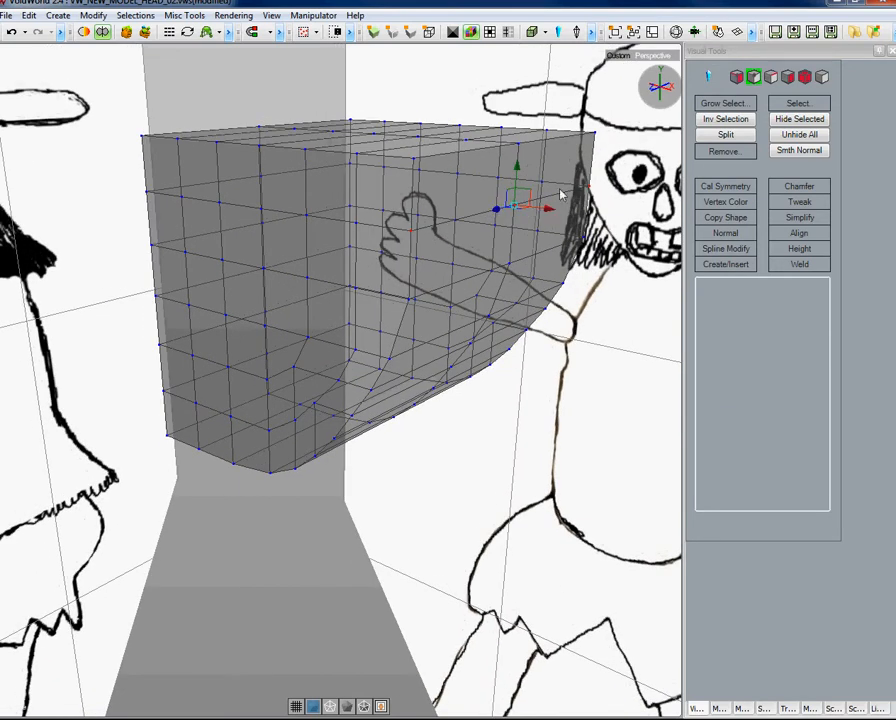
left_click_drag(522, 398, 586, 316, "alt")
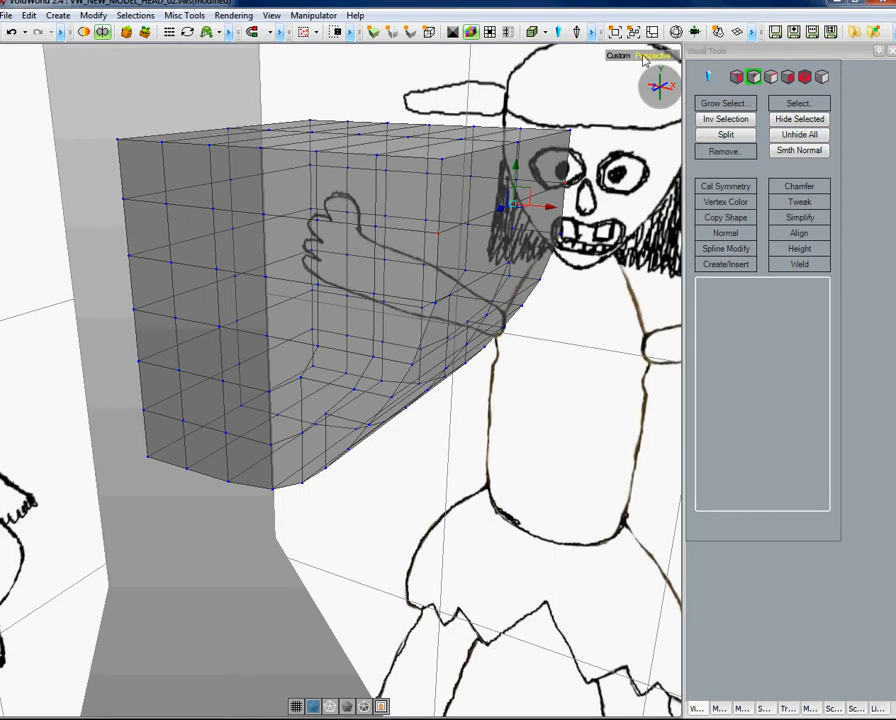
left_click(649, 57)
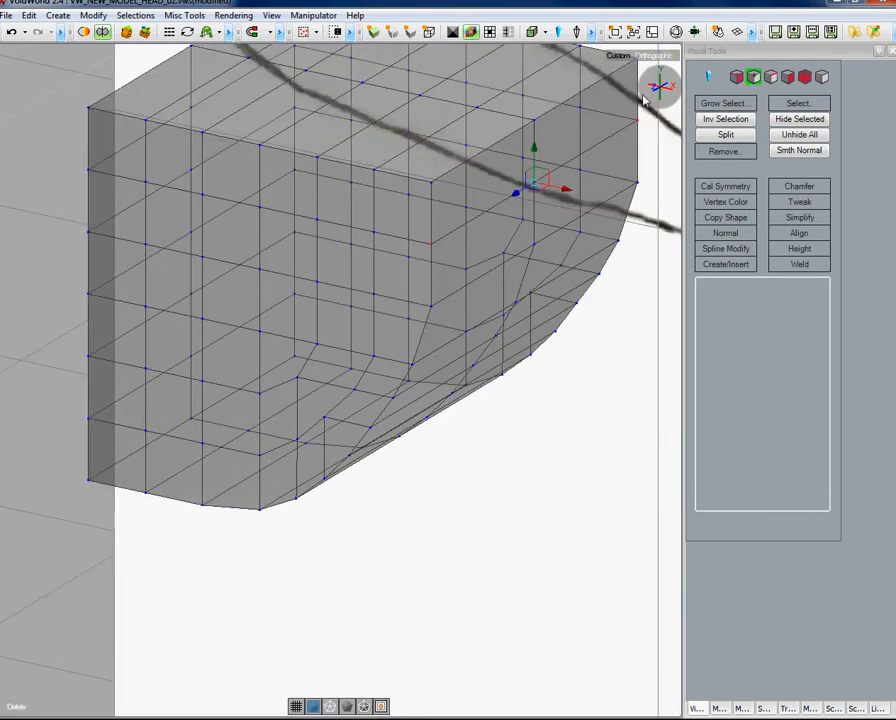
left_click(628, 58)
left_click(674, 188)
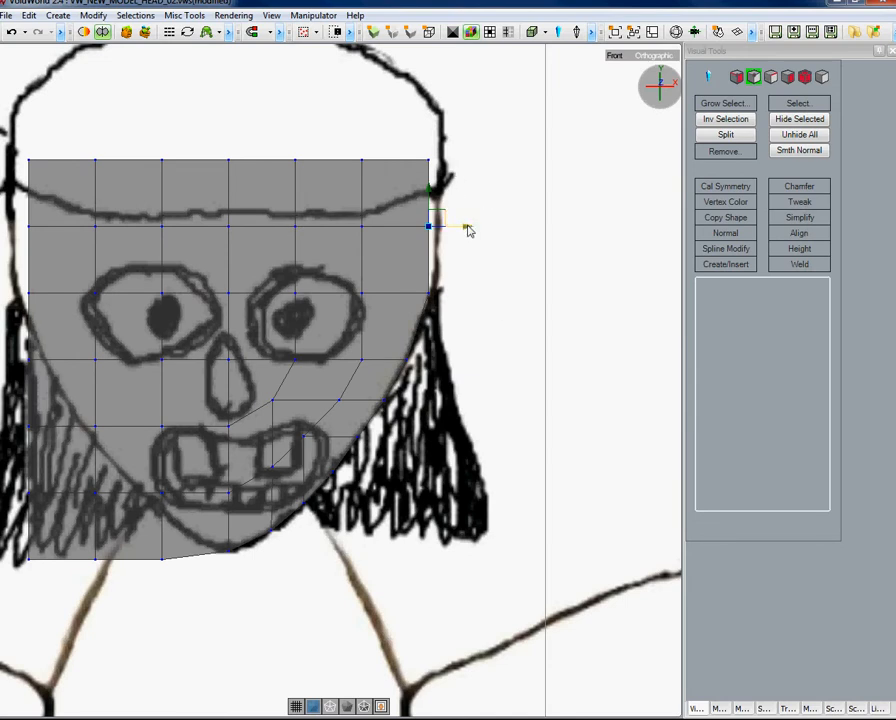
left_click_drag(468, 231, 478, 232)
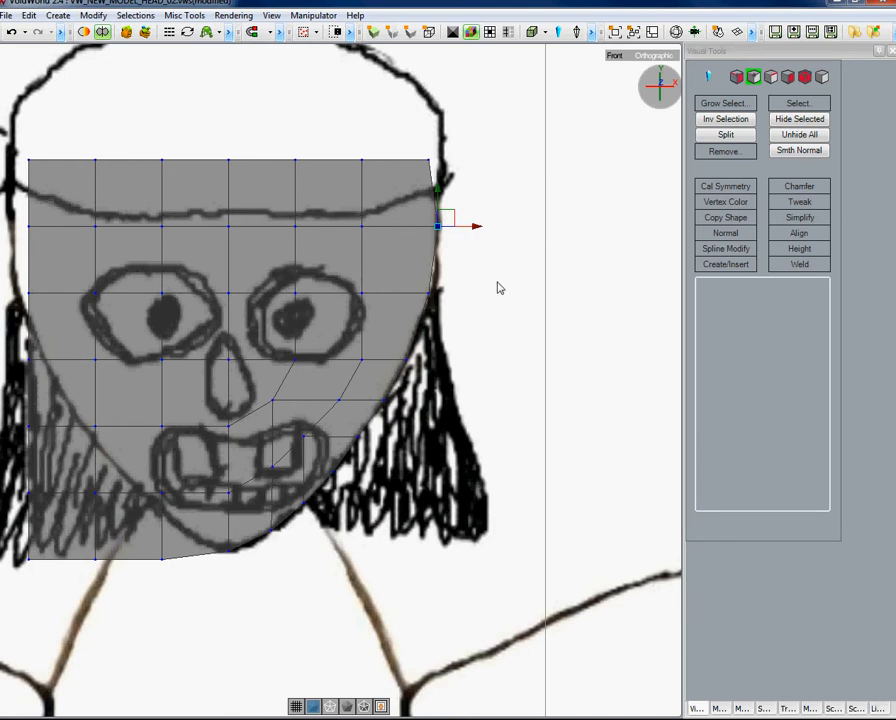
left_click(498, 282)
Examine the head mesh from the right side and in perspective before returning to the front view.
left_click(619, 56)
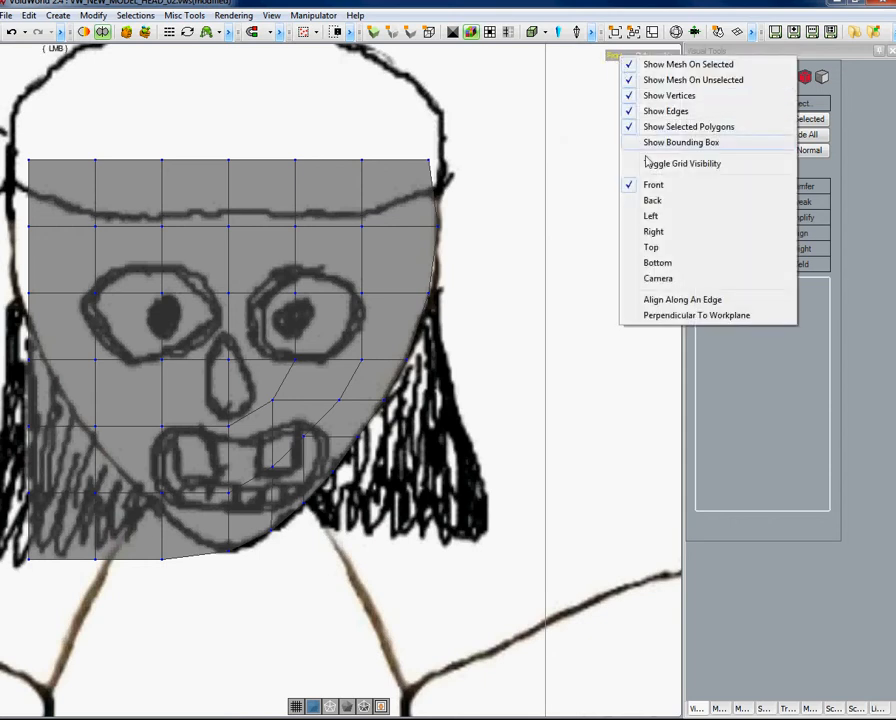
left_click(653, 233)
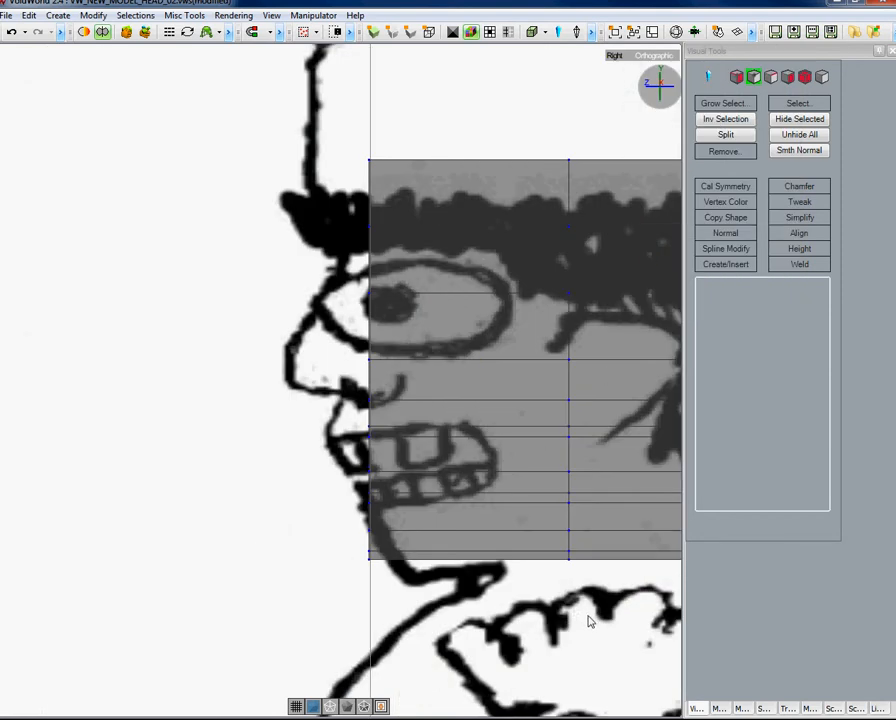
key("alt")
middle_click_drag(600, 613, 394, 585, "alt")
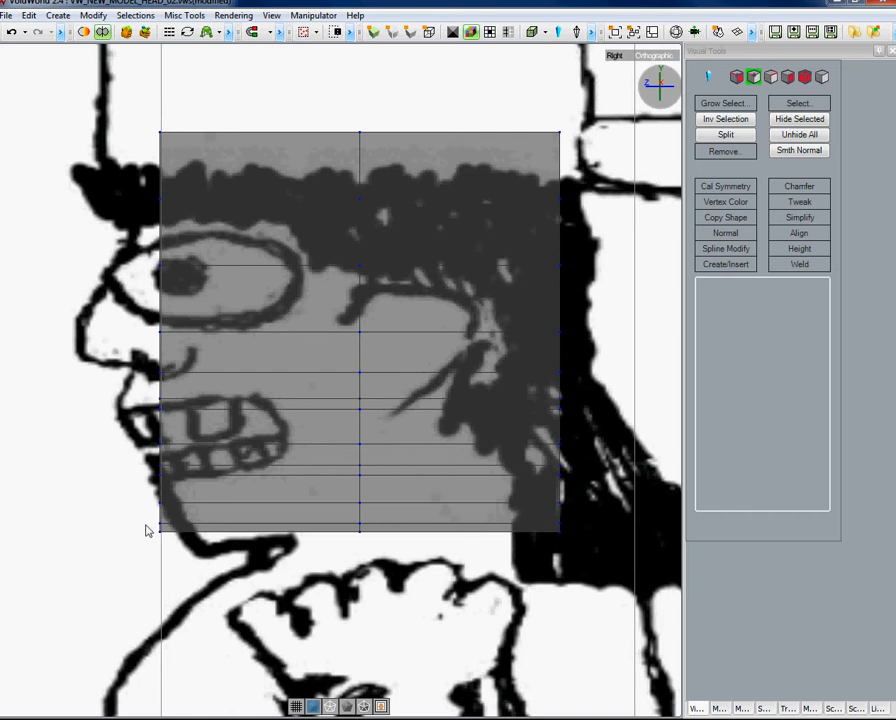
middle_click_drag(148, 529, 178, 556)
left_click(655, 57)
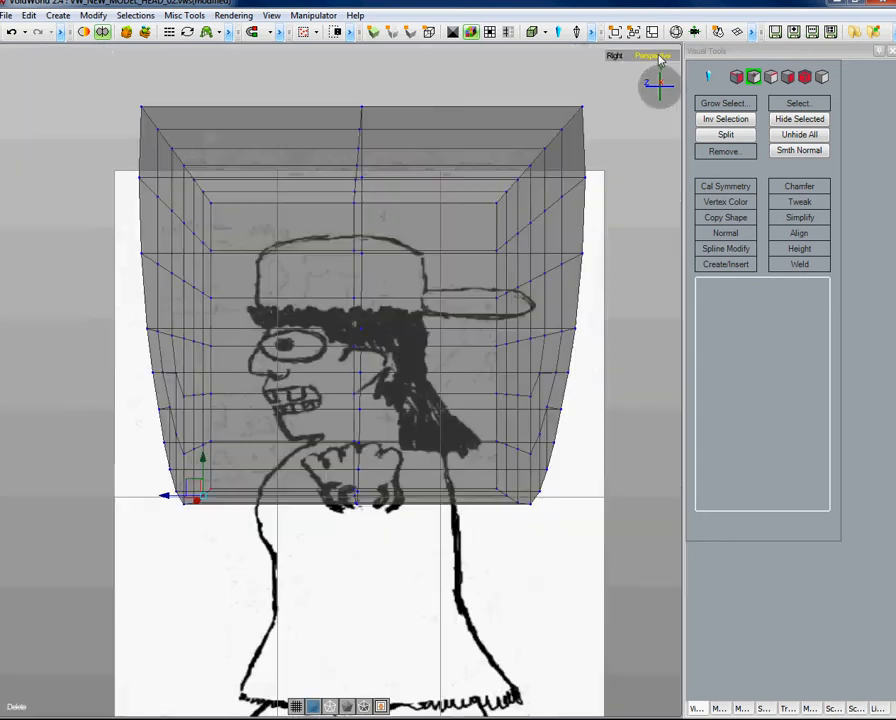
left_click_drag(374, 596, 482, 597, "alt")
mouse_move(501, 605)
left_mouse_down("alt")
mouse_move(516, 608)
mouse_move(519, 588)
left_mouse_up("alt")
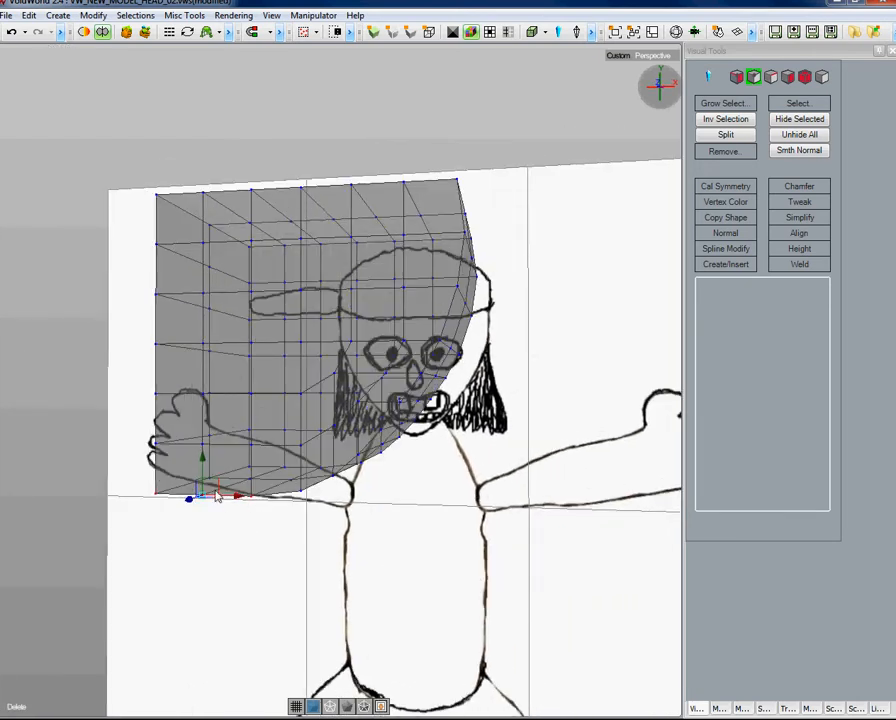
left_click(302, 531)
key("alt")
left_click_drag(308, 548, 397, 551, "alt")
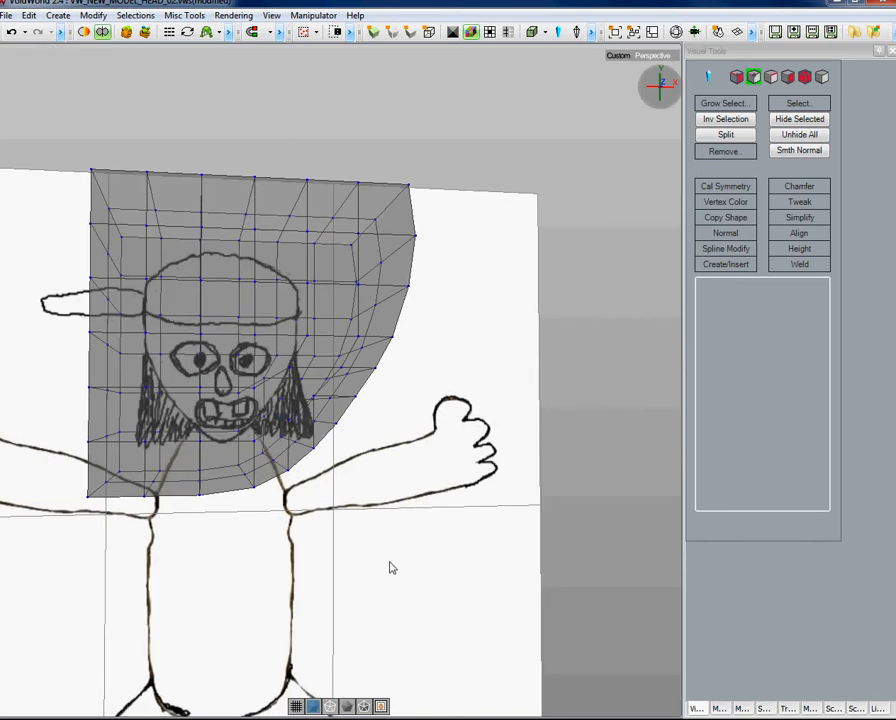
left_click(617, 55)
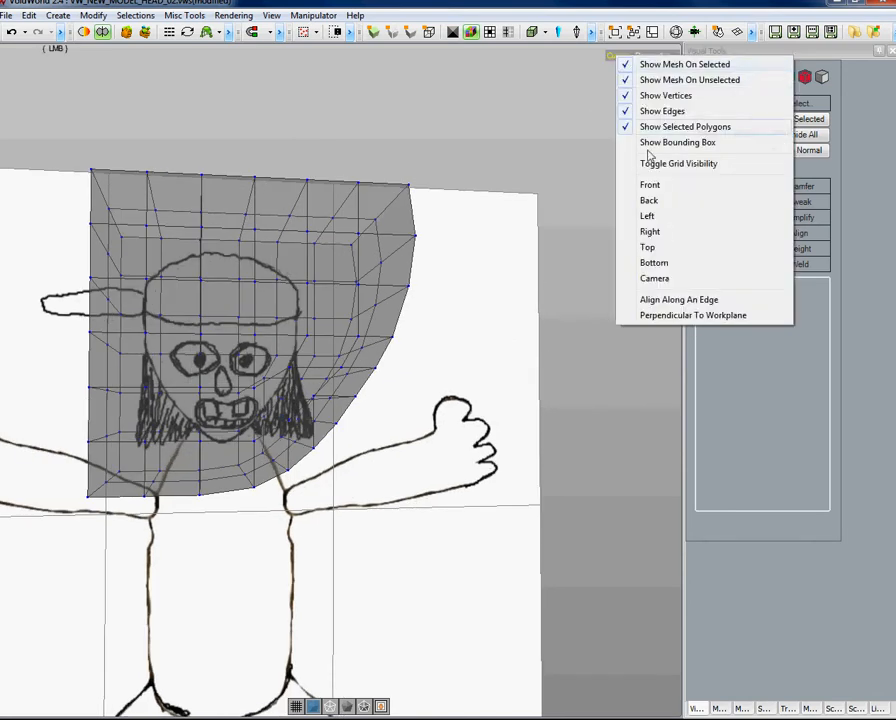
left_click(661, 187)
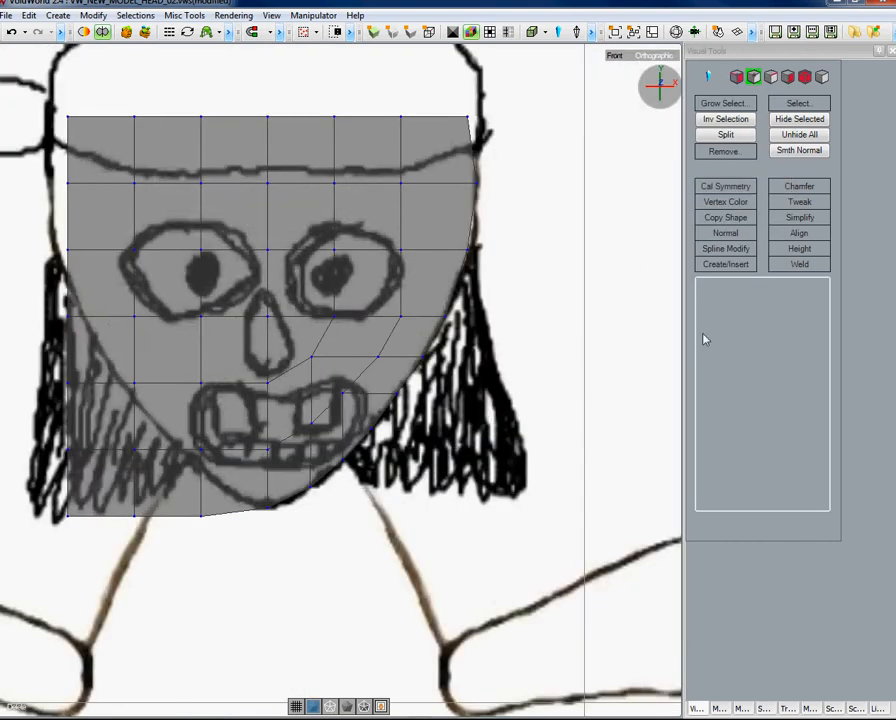
Switch to polygon mode and select all polygons on the left half of the face.
left_click(789, 79)
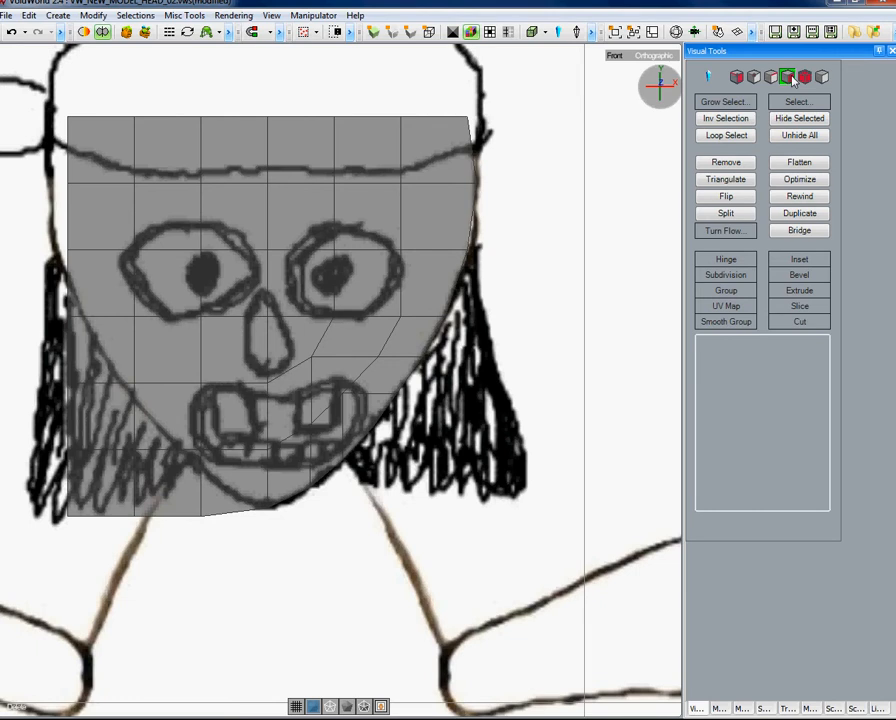
left_click_drag(44, 107, 233, 531)
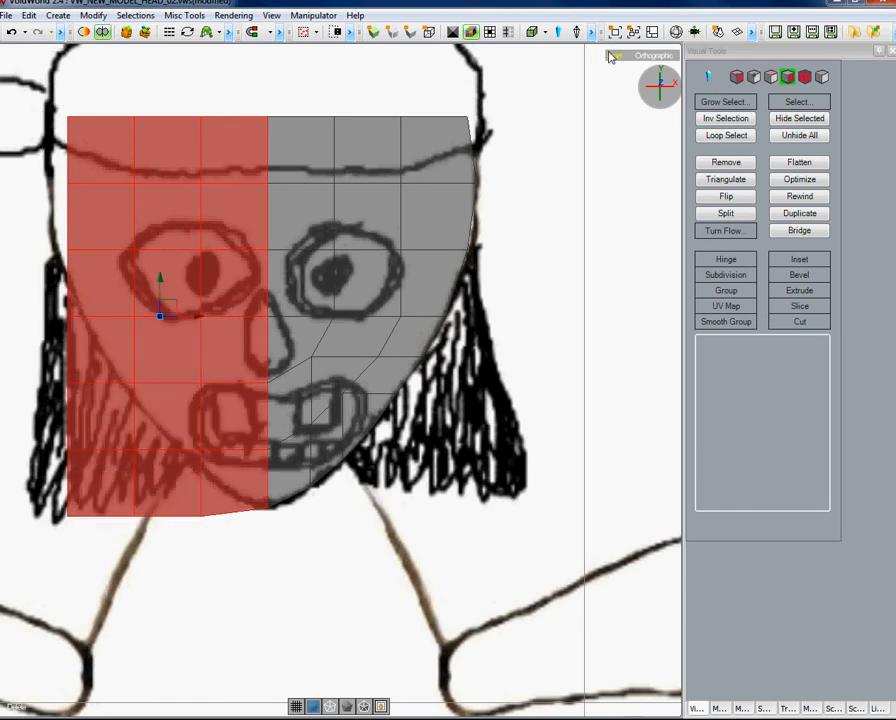
left_click(647, 58)
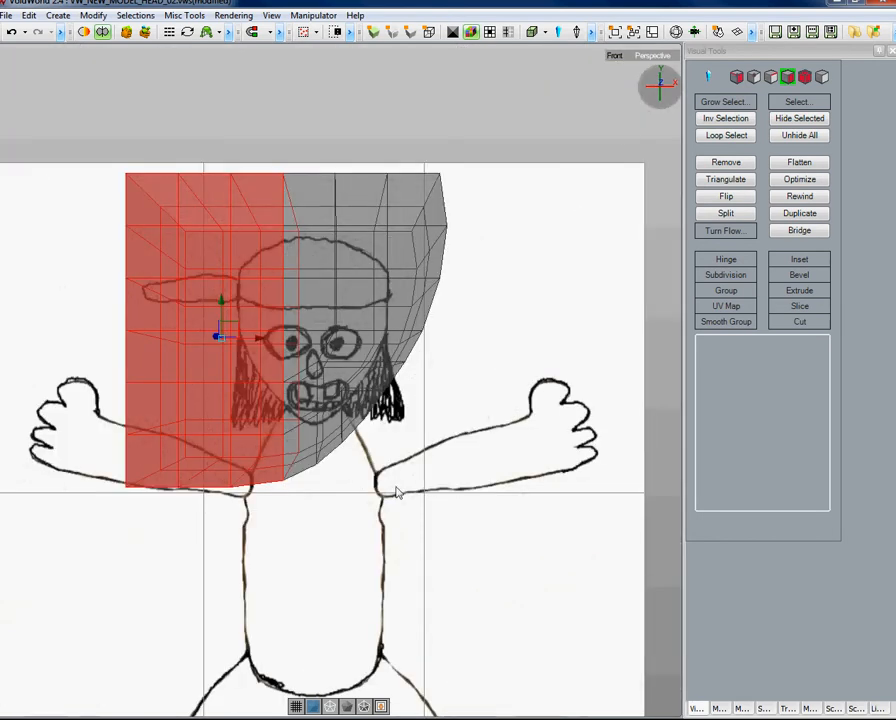
Delete the selected left-half polygons of the face and return to the front orthographic view.
mouse_move(322, 533)
left_mouse_down("alt")
mouse_move(338, 552)
mouse_move(400, 536)
mouse_move(430, 479)
mouse_move(456, 506)
mouse_move(540, 526)
mouse_move(407, 552)
mouse_move(350, 546)
mouse_move(336, 506)
mouse_move(295, 509)
mouse_move(422, 520)
mouse_move(412, 536)
mouse_move(310, 534)
mouse_move(292, 550)
mouse_move(302, 558)
mouse_move(300, 600)
mouse_move(254, 573)
mouse_move(292, 558)
mouse_move(549, 537)
mouse_move(328, 550)
mouse_move(322, 558)
left_mouse_up("alt")
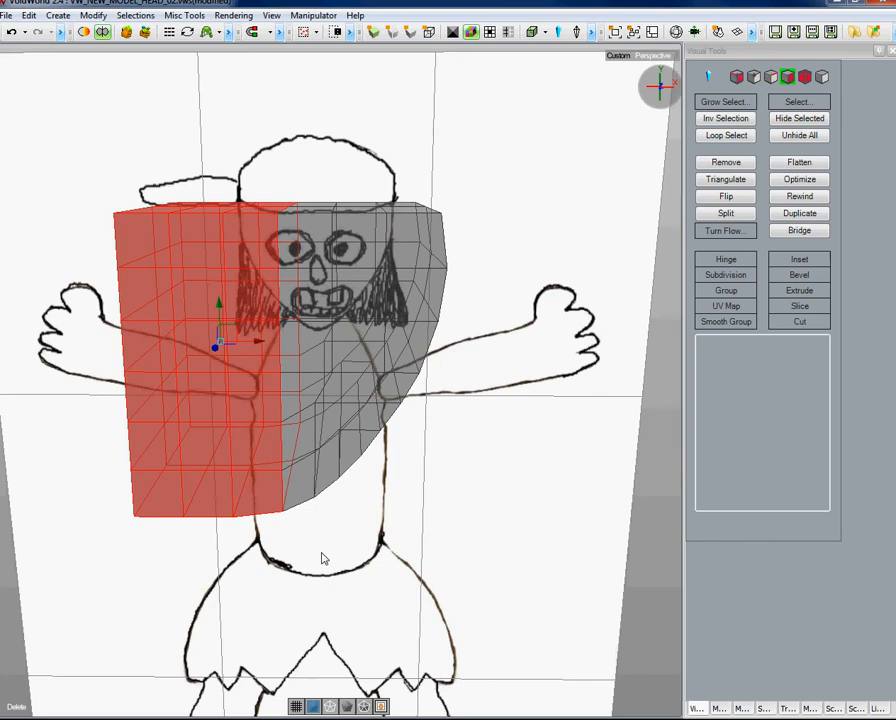
key("Delete")
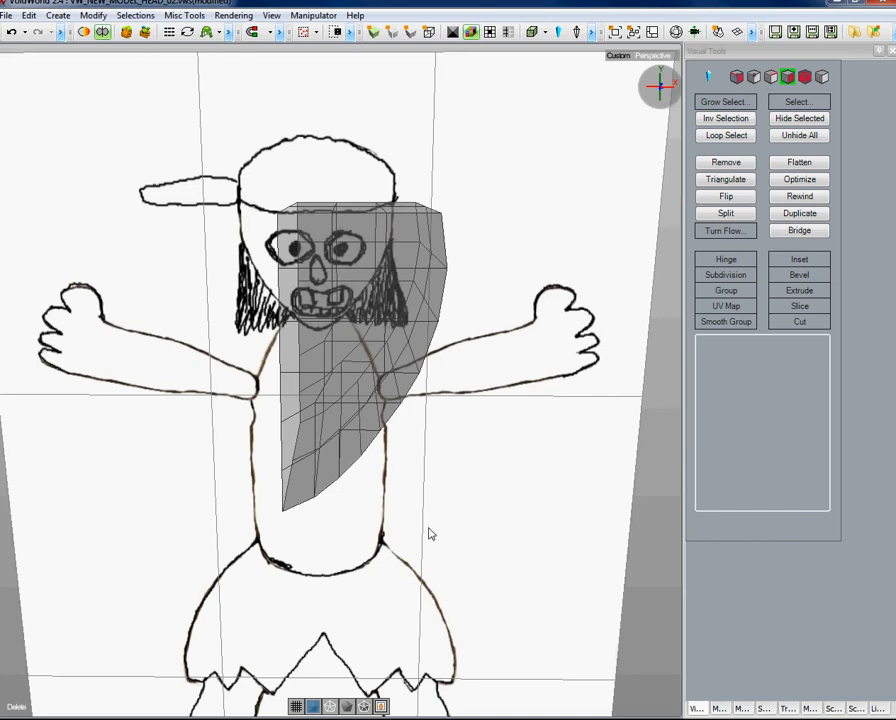
mouse_move(434, 514)
left_mouse_down("alt")
mouse_move(414, 502)
mouse_move(476, 503)
mouse_move(446, 504)
mouse_move(450, 486)
mouse_move(394, 446)
mouse_move(400, 474)
mouse_move(326, 480)
mouse_move(400, 482)
left_mouse_up("alt")
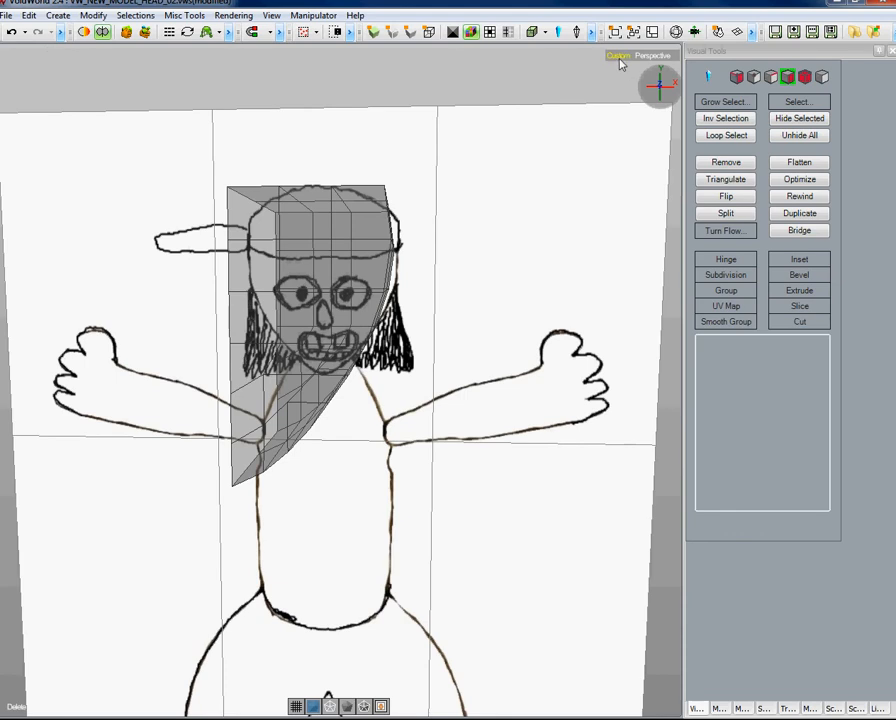
left_click(620, 56)
left_click(652, 186)
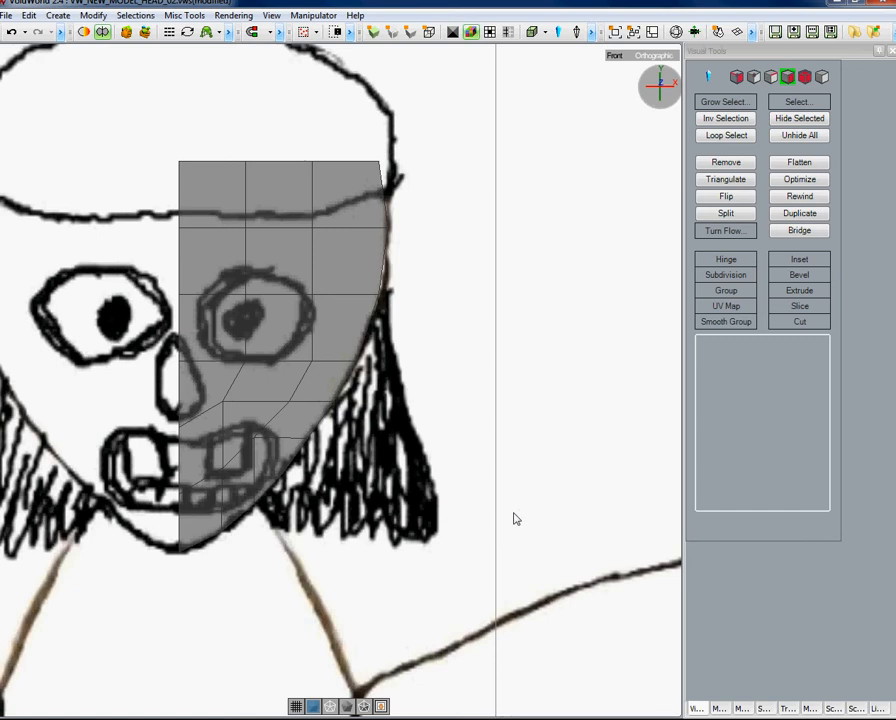
Save the scene, then save it several times as incremental versions.
left_click(7, 16)
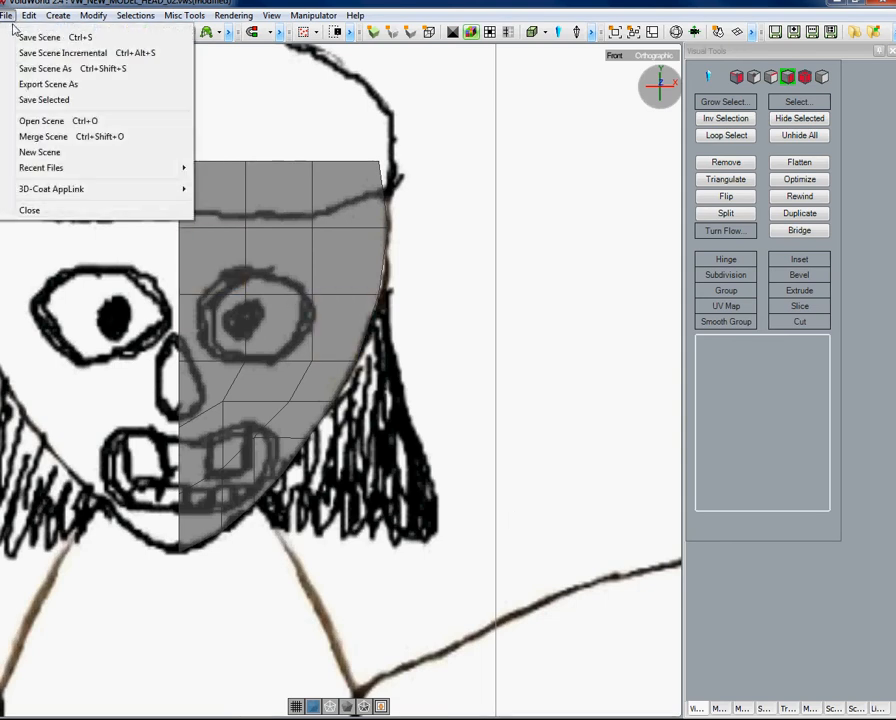
left_click(14, 35)
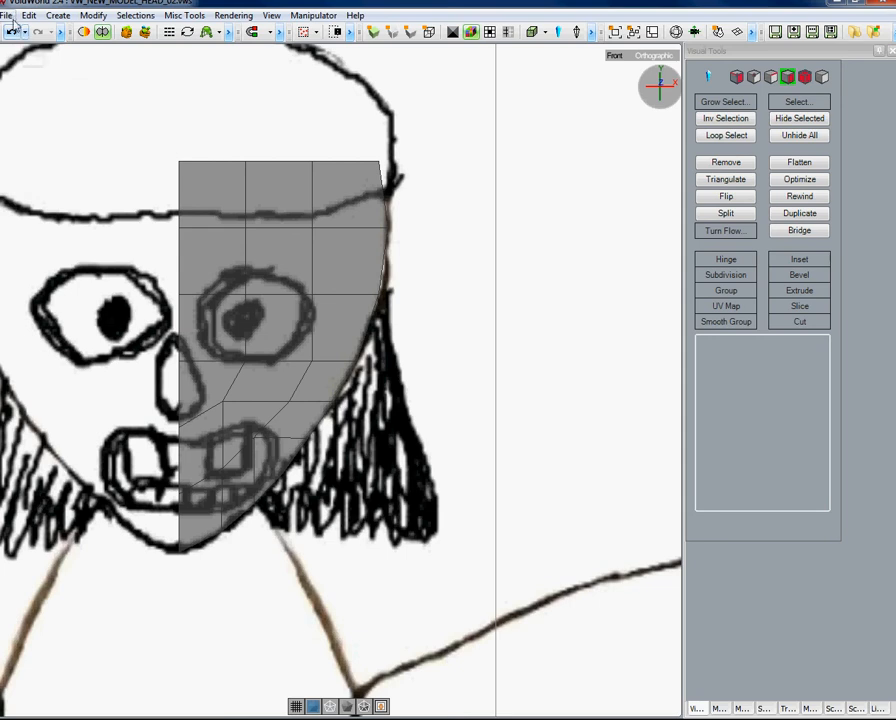
left_click(8, 16)
left_click(26, 54)
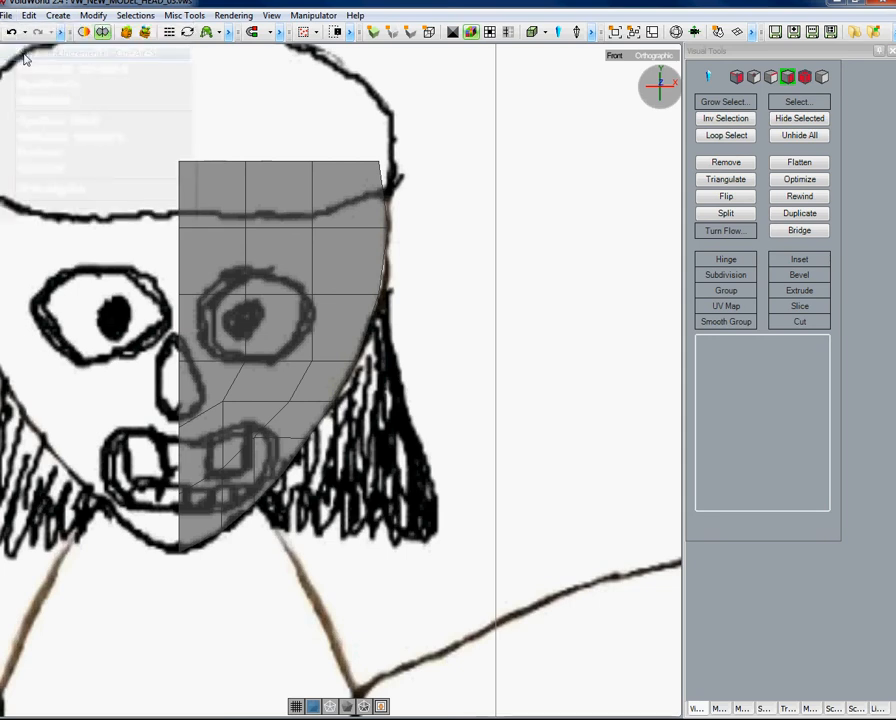
left_click(8, 16)
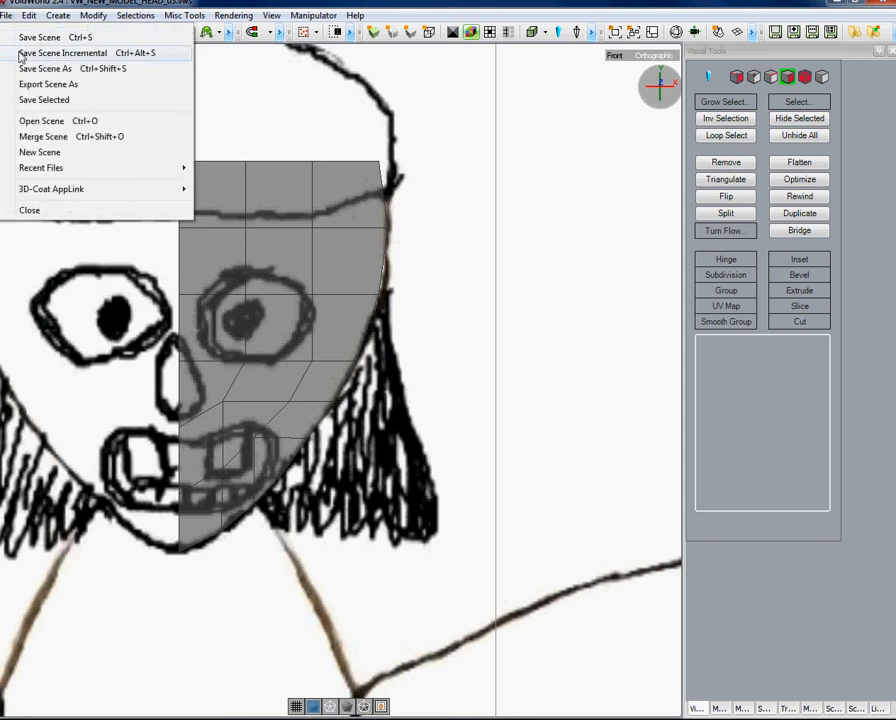
left_click(22, 54)
left_click(6, 15)
left_click(24, 54)
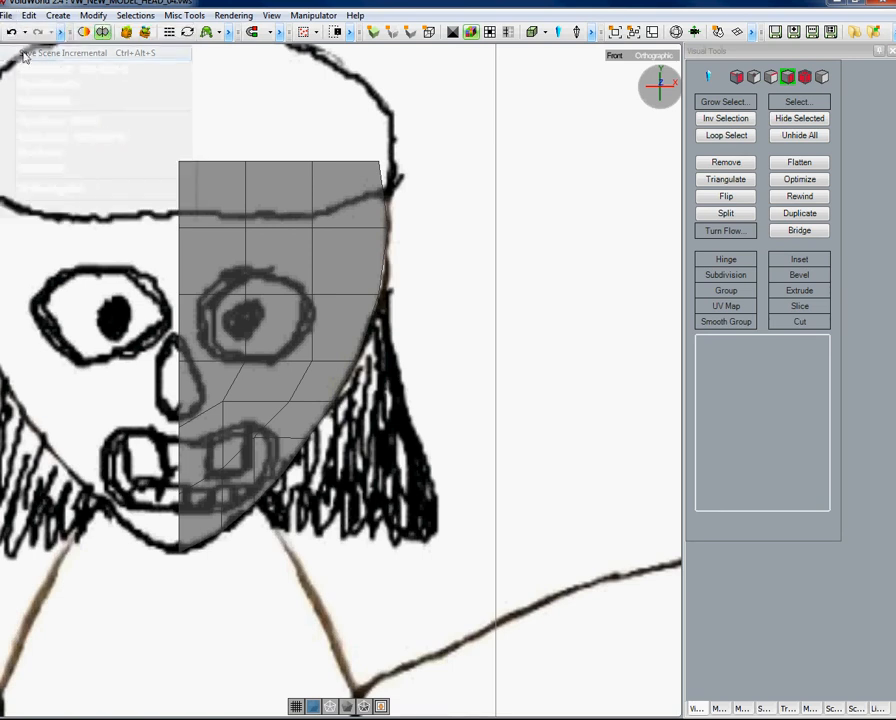
left_click(7, 15)
left_click(18, 40)
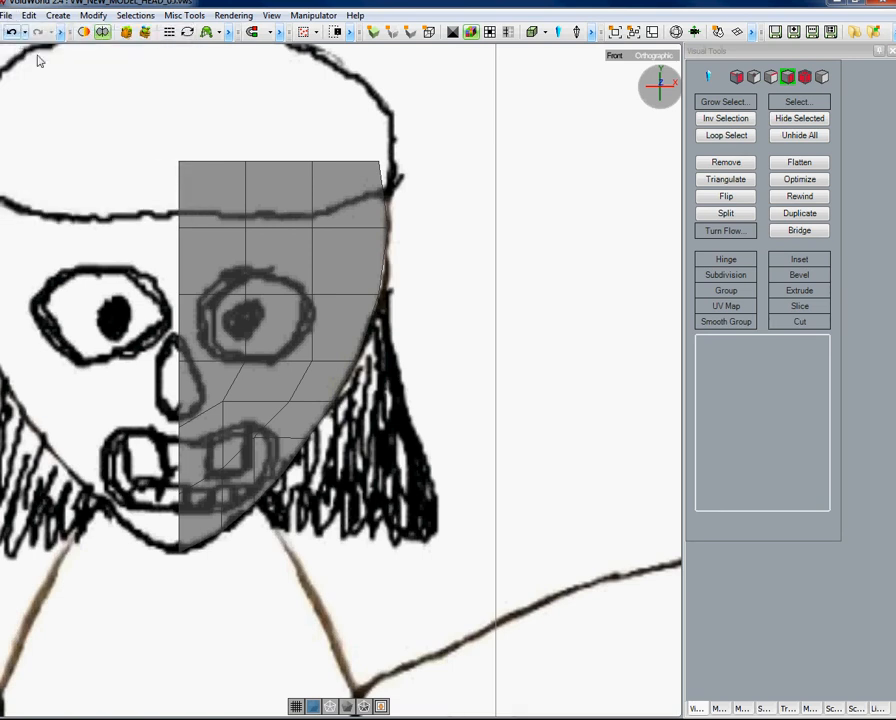